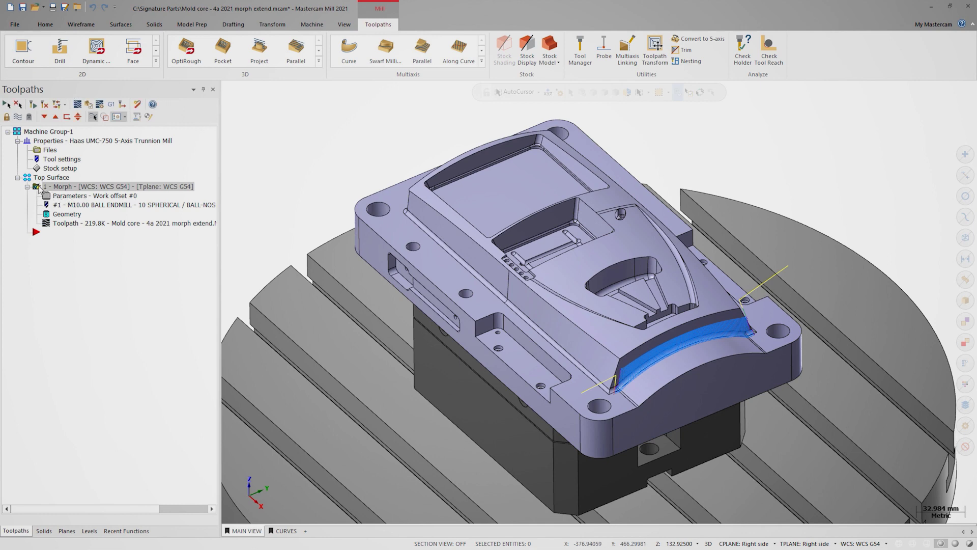
Examine the Morph toolpath's passes up close along the curved end wall and fillet of the mold core.
key(t)
key(t)
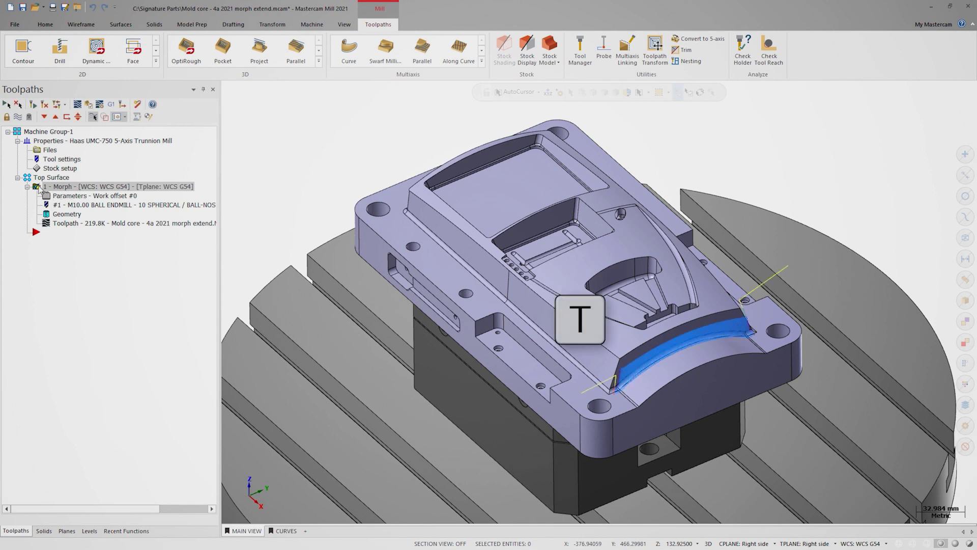
key(Page_Up)
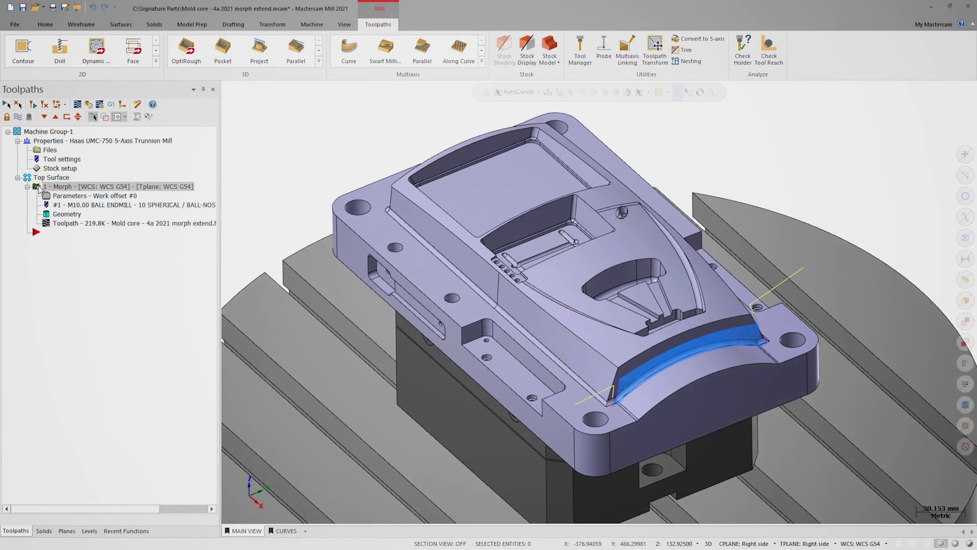
key(Page_Up)
key(Page_Up)
key(Page_Up)
key(Page_Up)
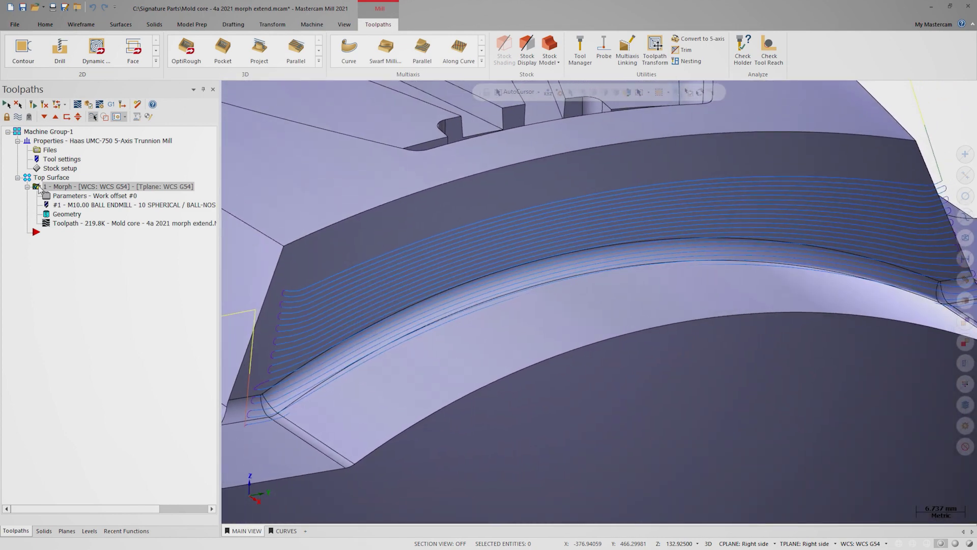
key(Page_Down)
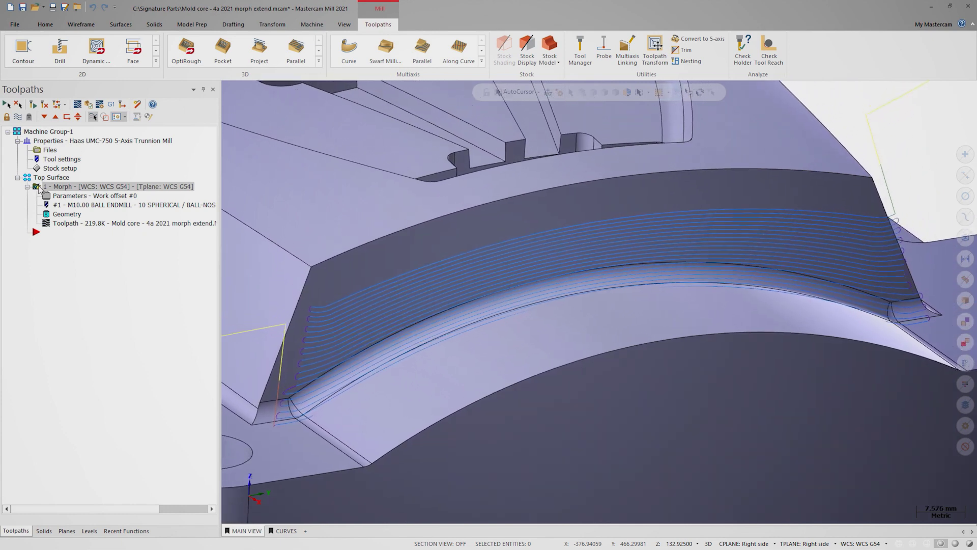
Review the Pattern From and Pattern To chains in the Morph operation's cut pattern settings.
click(46, 197)
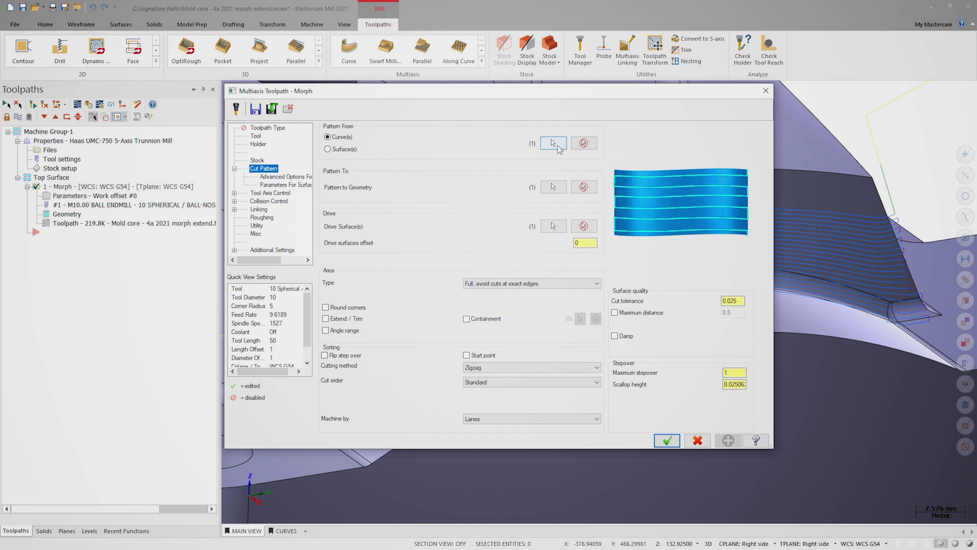
click(554, 143)
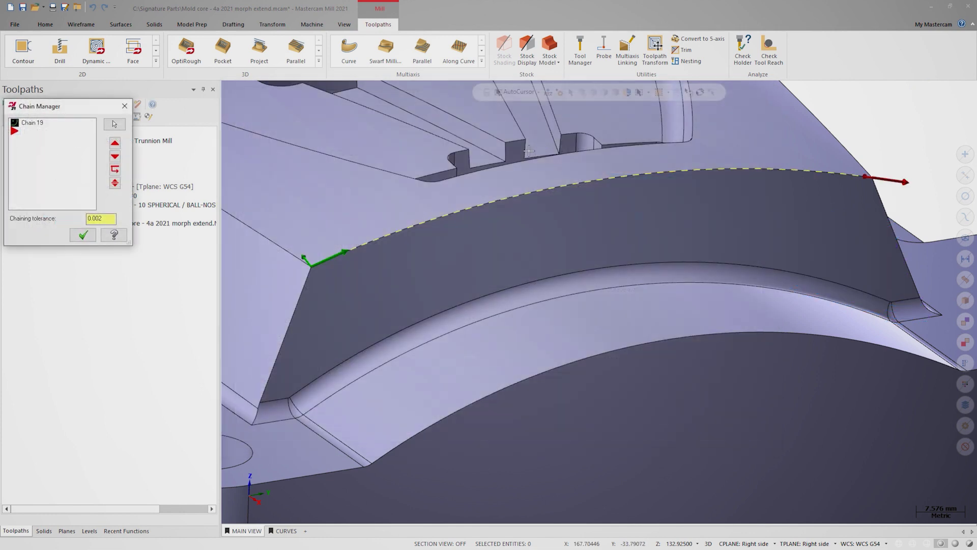
click(83, 234)
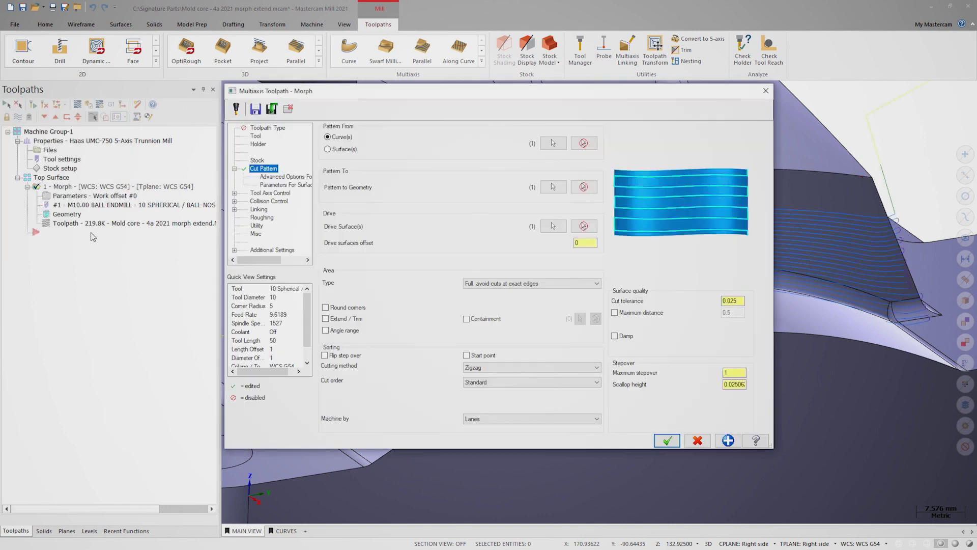
click(560, 191)
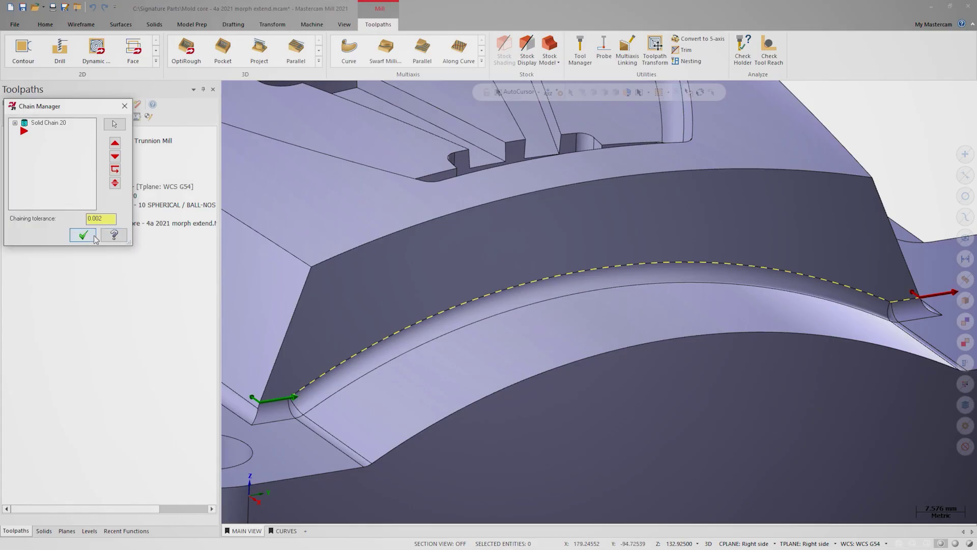
click(84, 235)
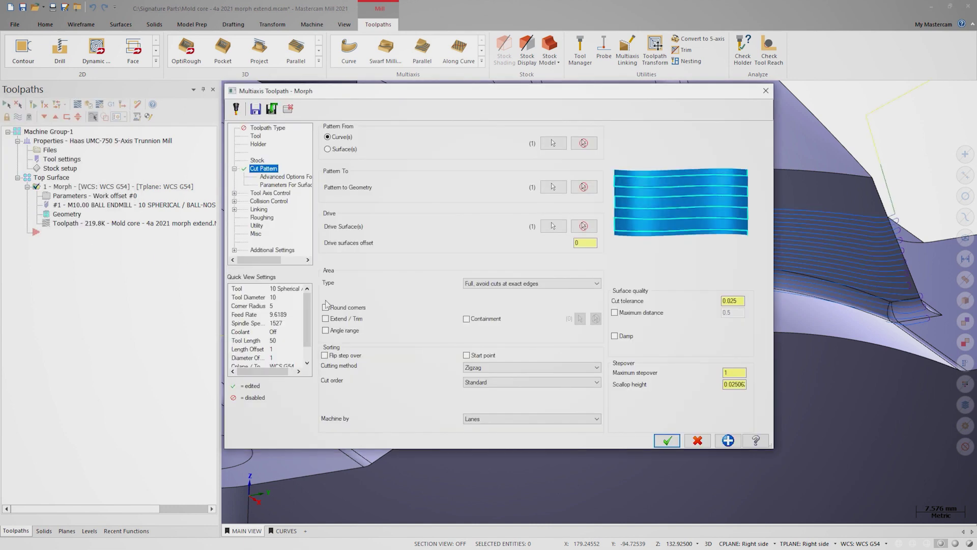
Enable Extend / Trim for the Morph operation, set both tangential extensions, start and end, to a value of 15, and regenerate the toolpath.
click(326, 319)
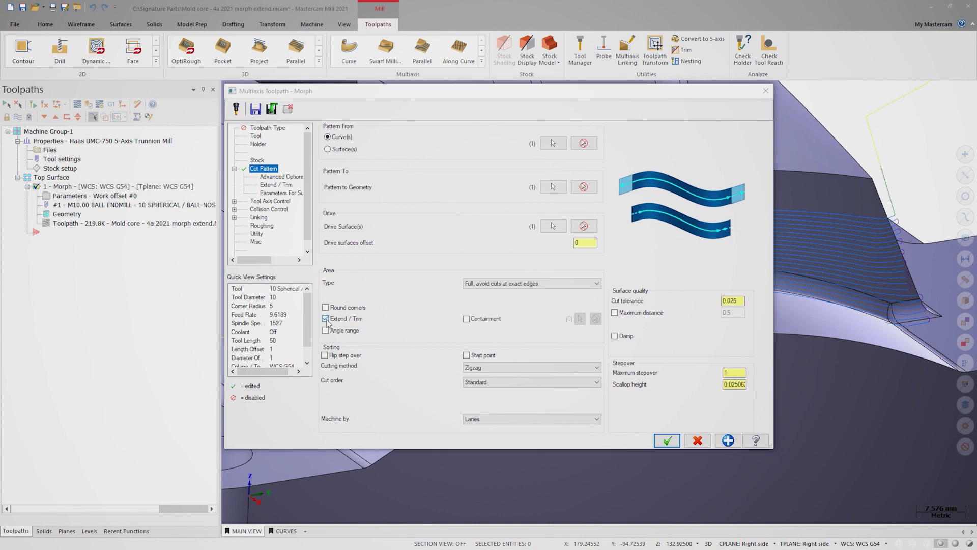
click(276, 185)
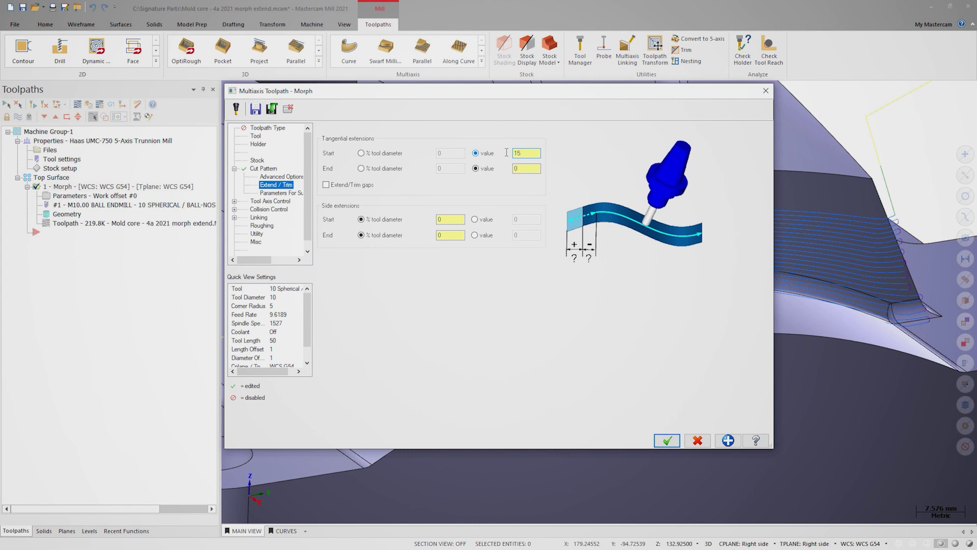
click(515, 169)
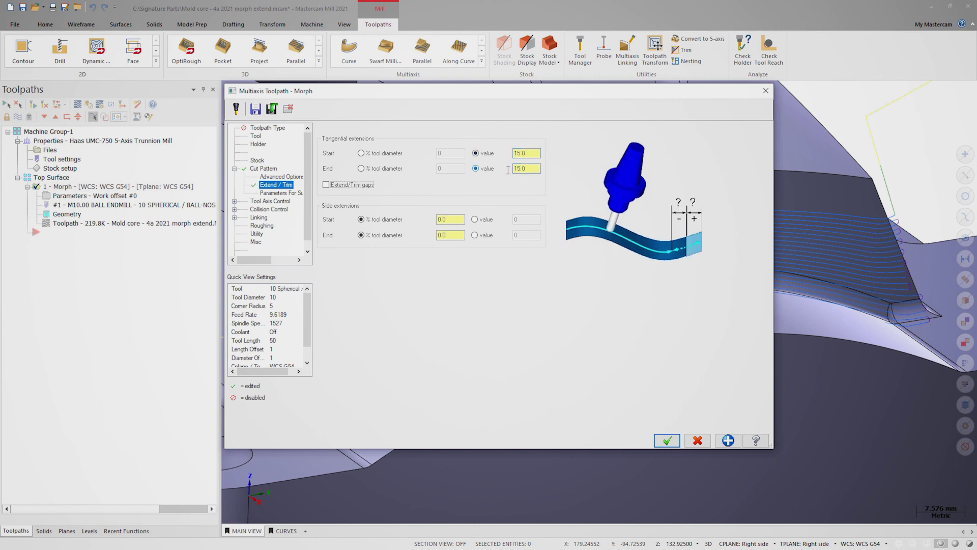
click(667, 445)
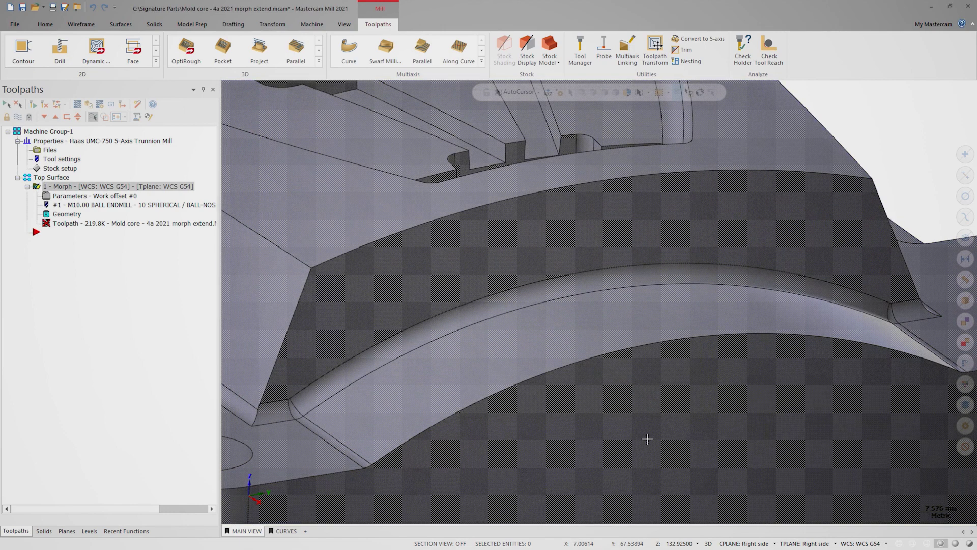
click(32, 105)
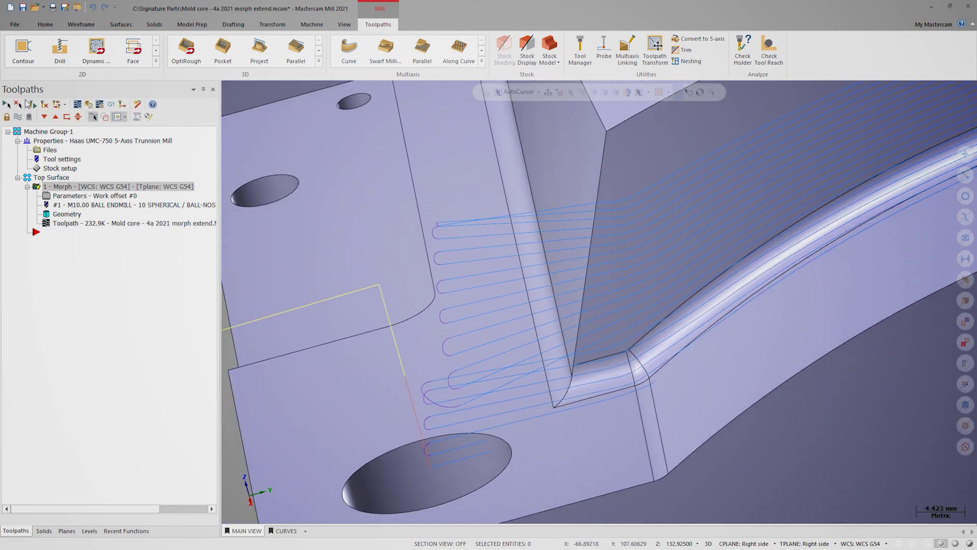
Hide the toolpath display and place a copy of the Morph operation after the original.
key(alt+t)
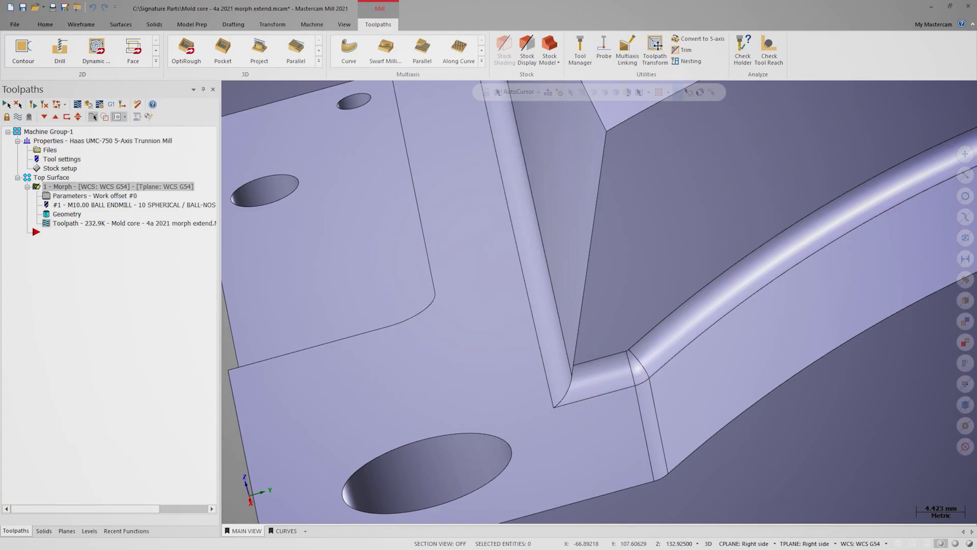
right_drag(82, 186, 52, 258)
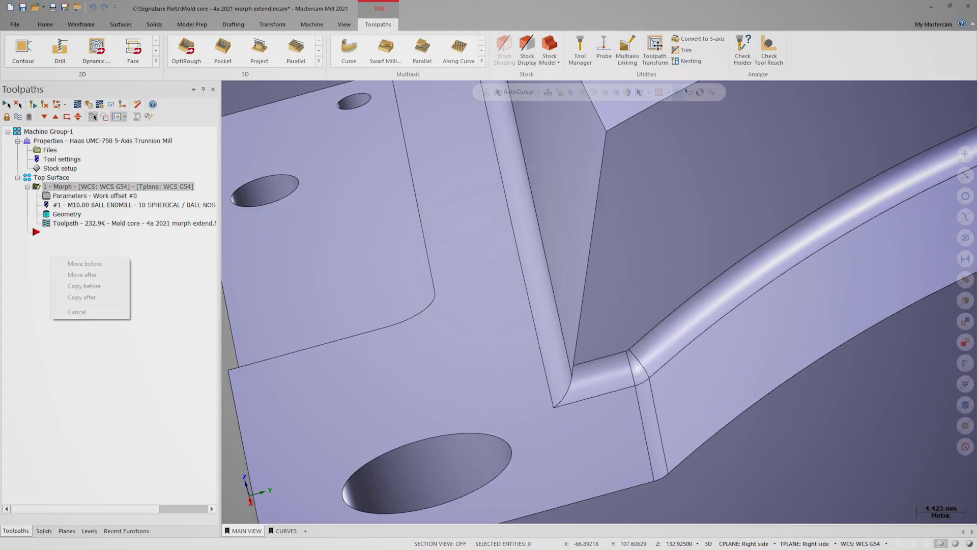
click(75, 297)
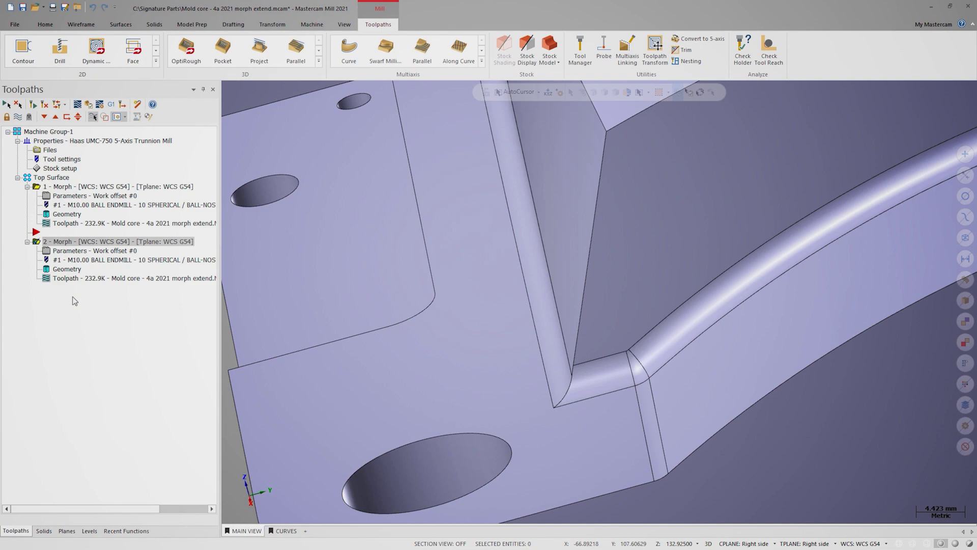
In the CURVES view, clear both pattern selections of the copied Morph operation and chain the upper blue curve as Pattern From.
click(283, 531)
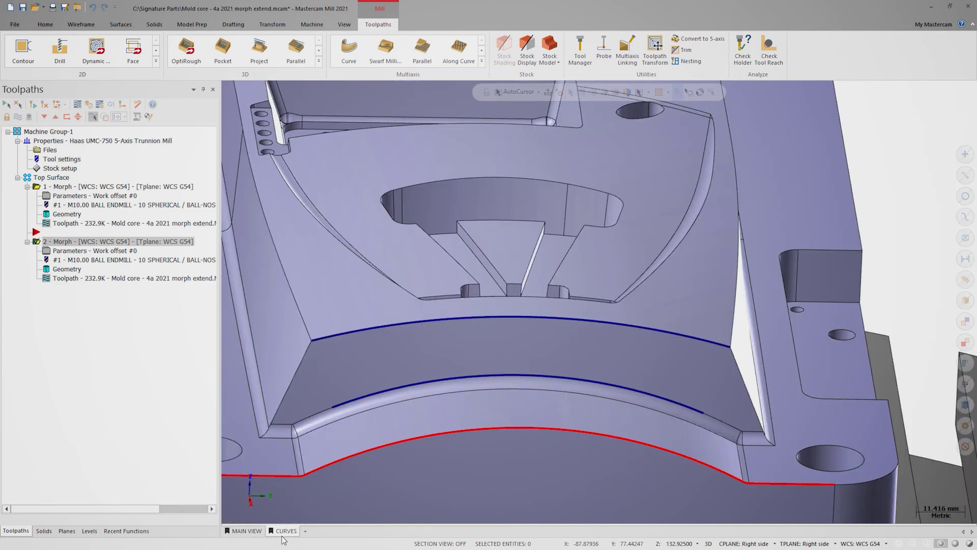
click(67, 251)
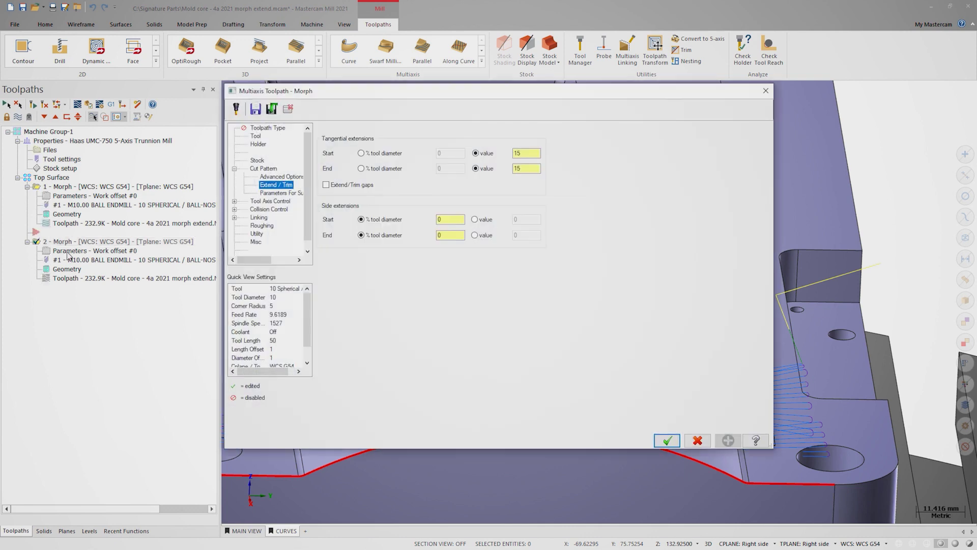
click(273, 169)
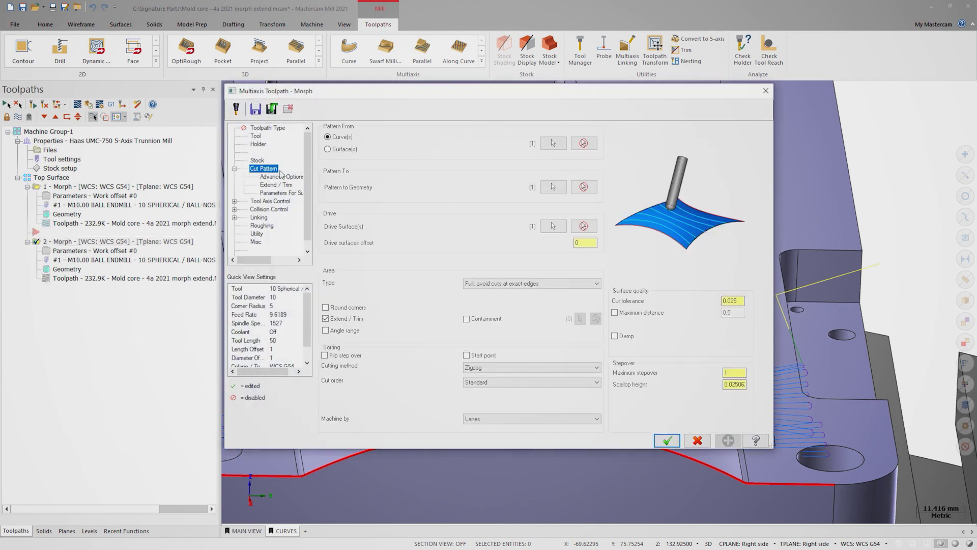
click(579, 146)
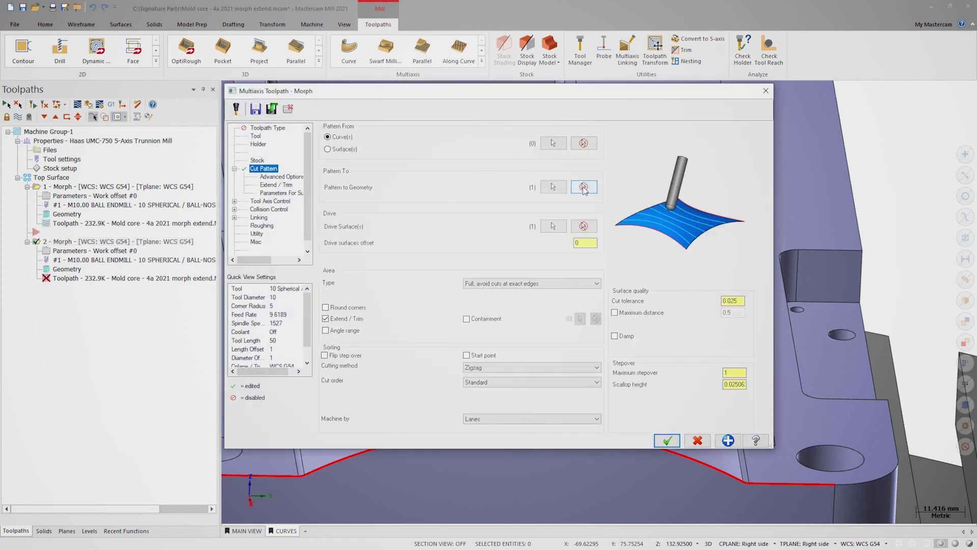
click(554, 144)
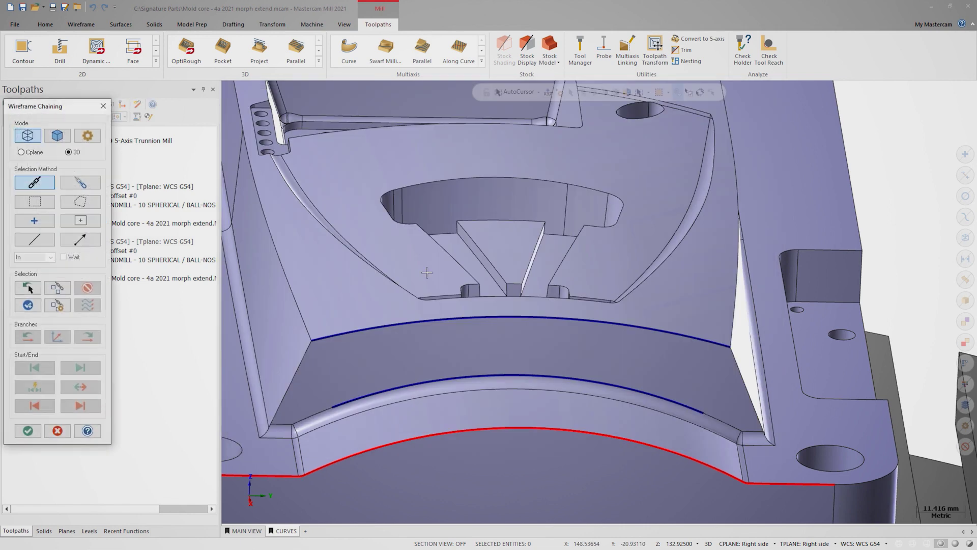
click(328, 340)
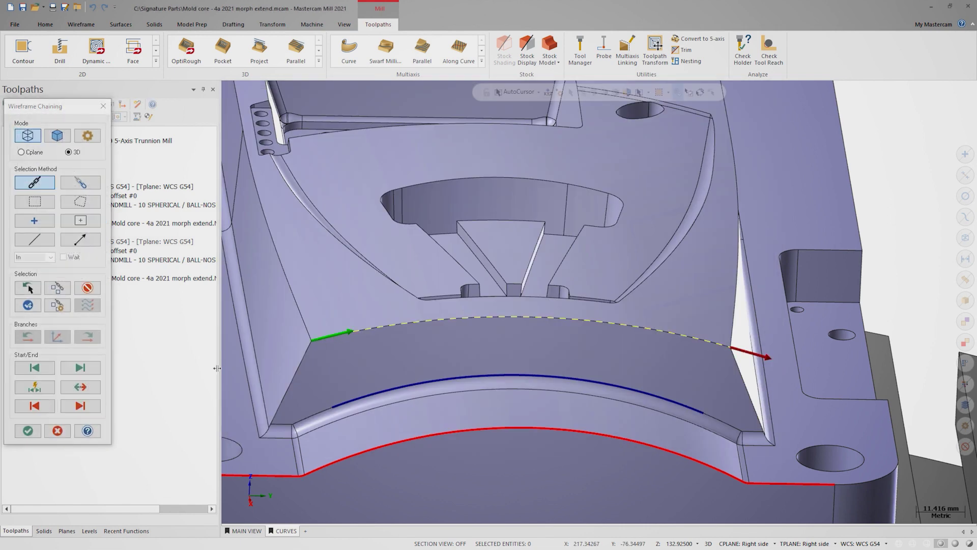
click(28, 432)
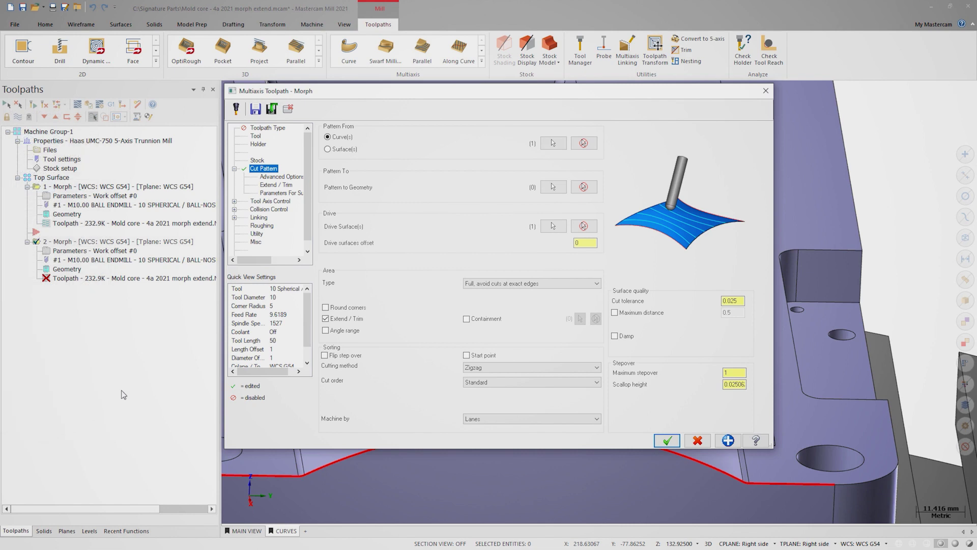
Chain the shorter lower blue curve as the copied operation's Pattern To geometry and disable Extend / Trim.
click(553, 186)
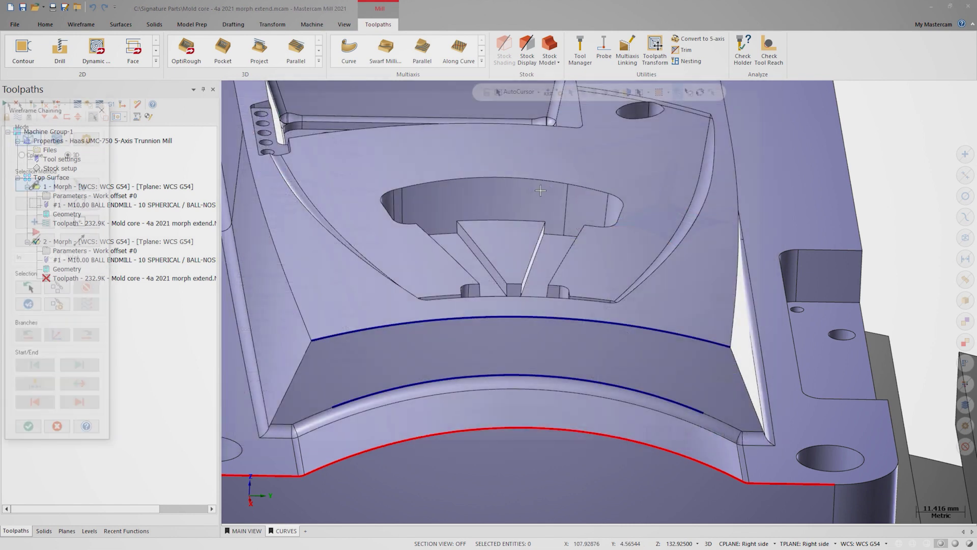
click(343, 394)
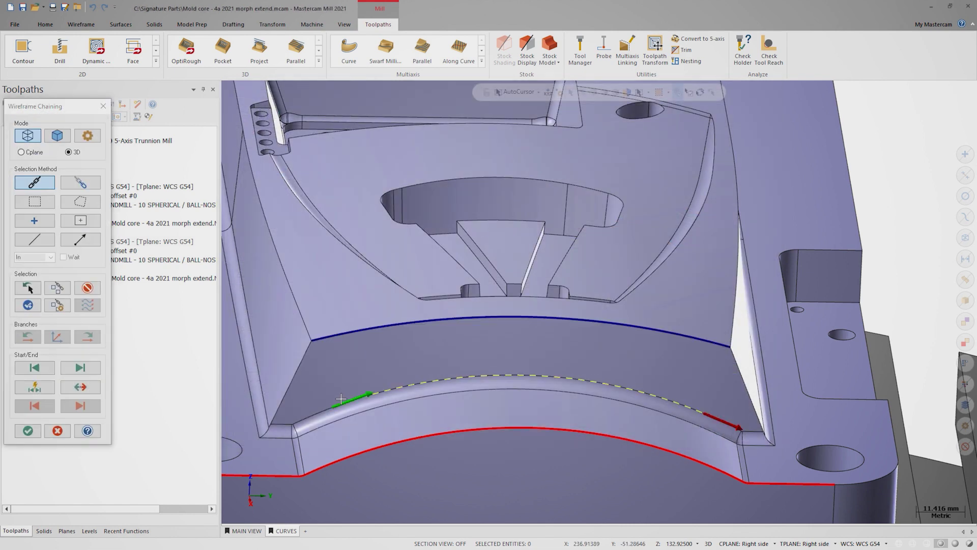
click(39, 432)
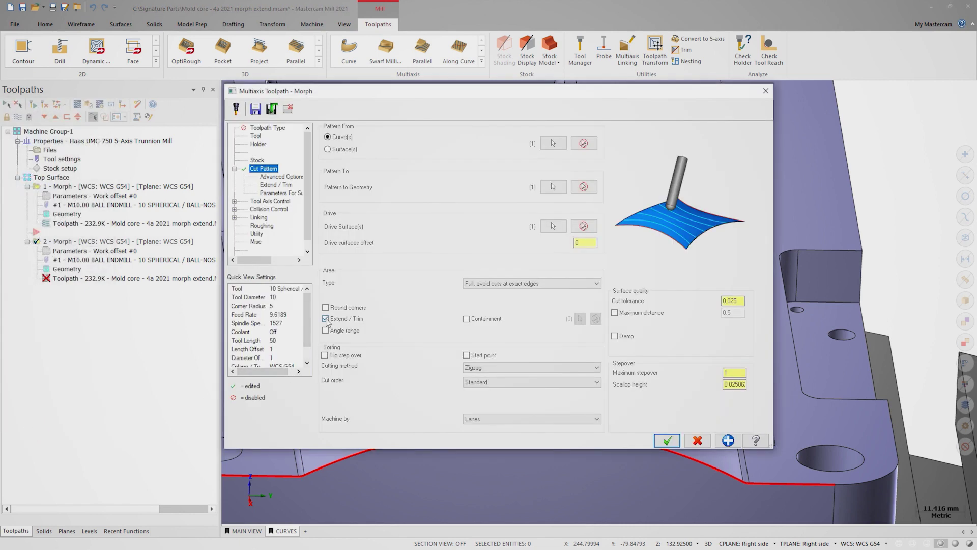
click(326, 320)
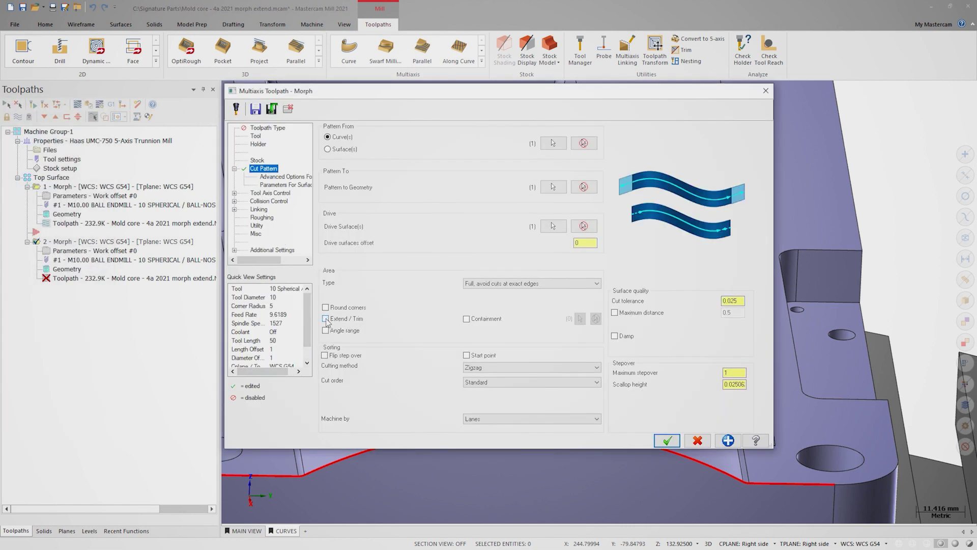
click(665, 441)
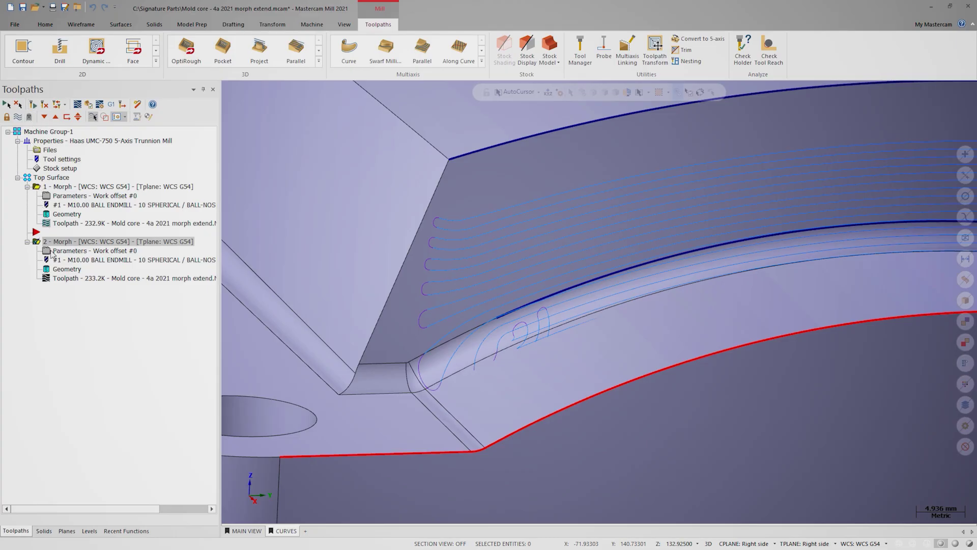
Enable Extend edge curve in the second Morph operation's surface edge parameters and regenerate its toolpath.
click(51, 252)
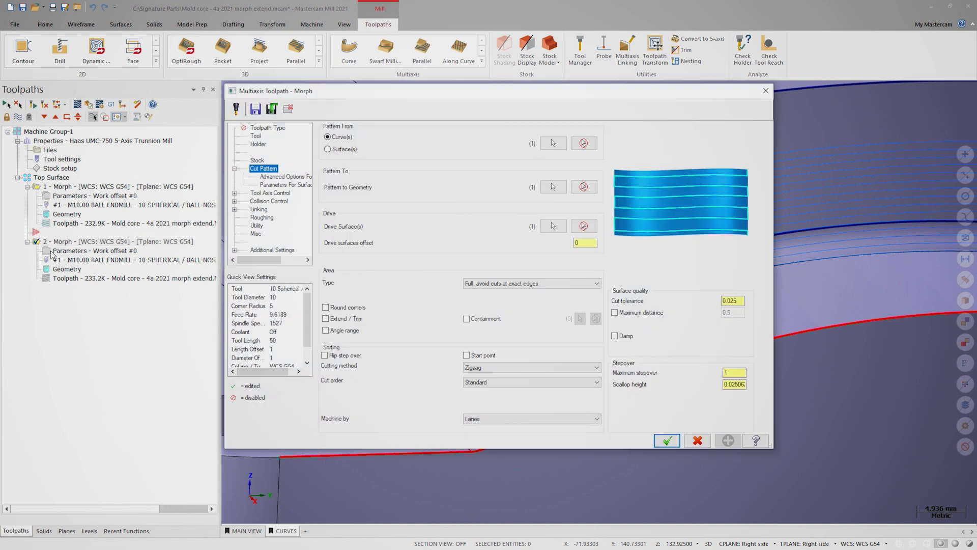
click(269, 185)
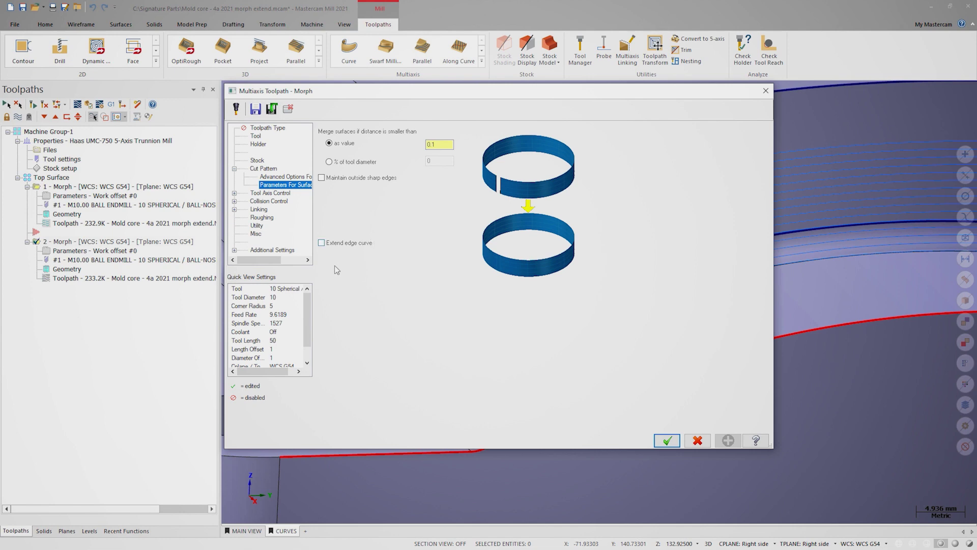
click(321, 243)
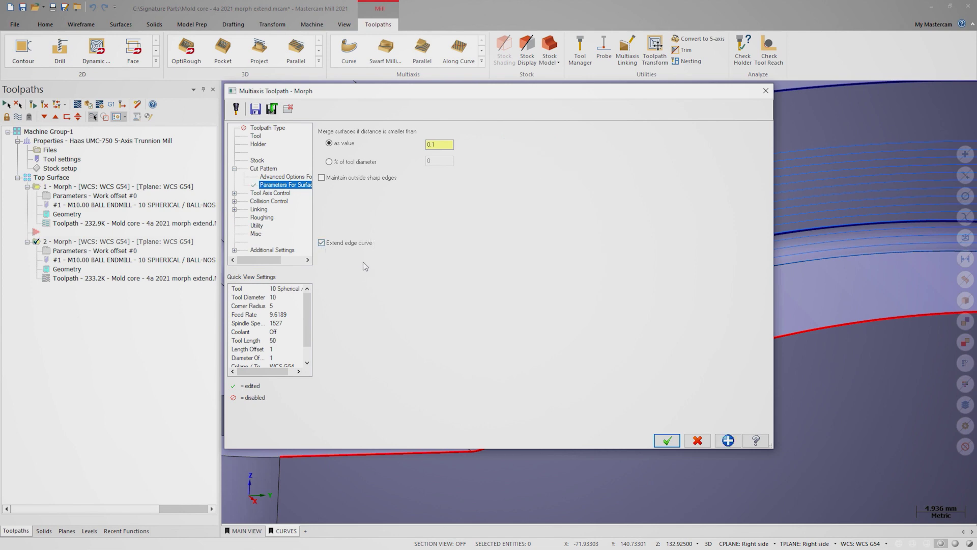
click(664, 441)
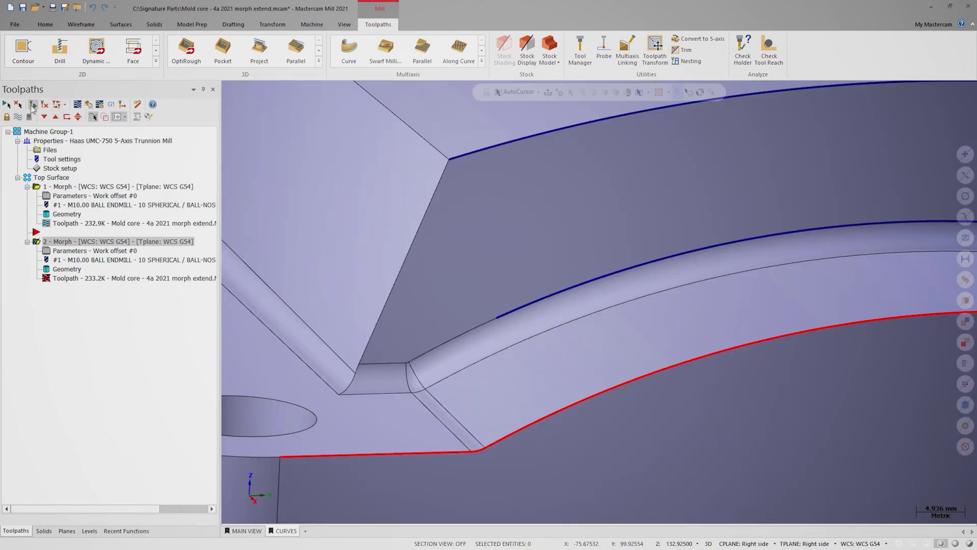
click(32, 105)
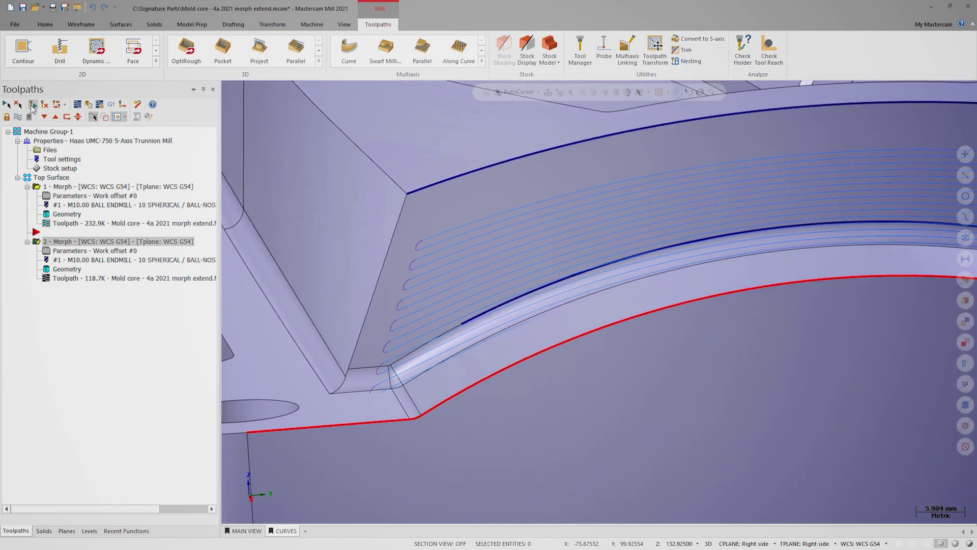
Enable Extend / Trim in the second Morph operation's cut pattern with start and end tangential extensions of 15, and regenerate its toolpath.
click(56, 252)
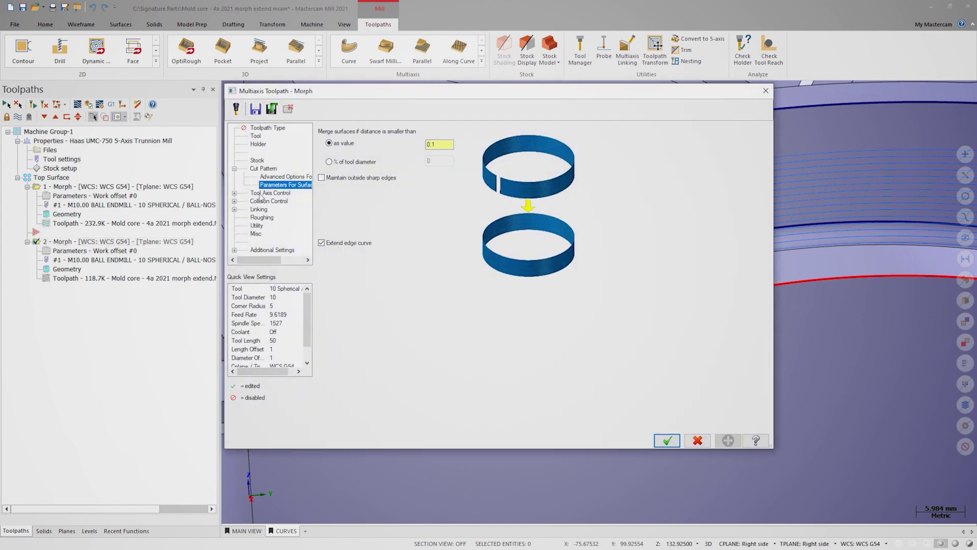
click(264, 168)
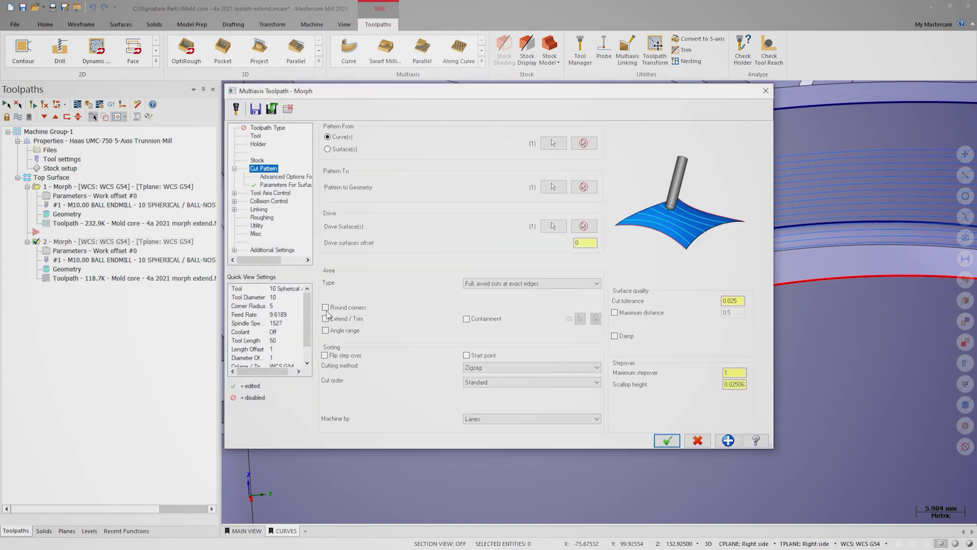
click(325, 319)
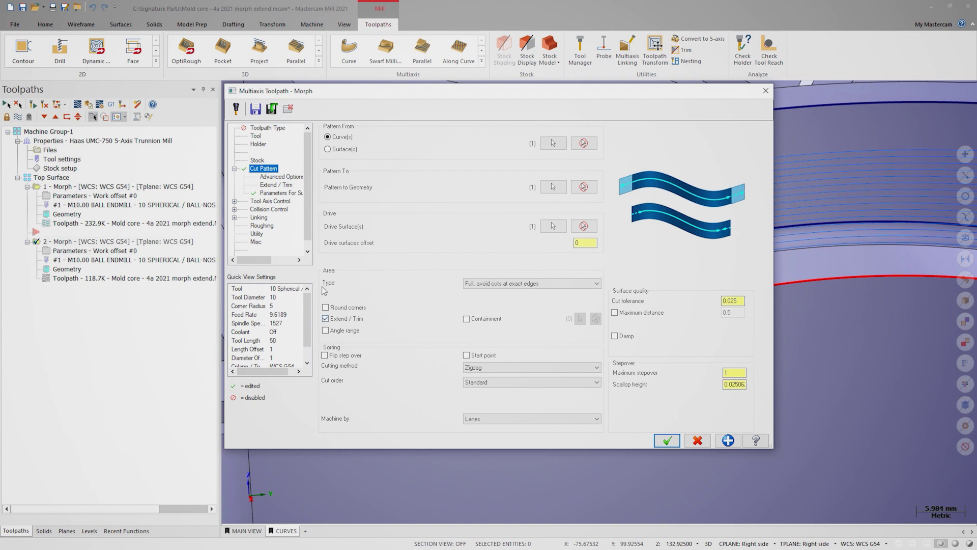
click(276, 185)
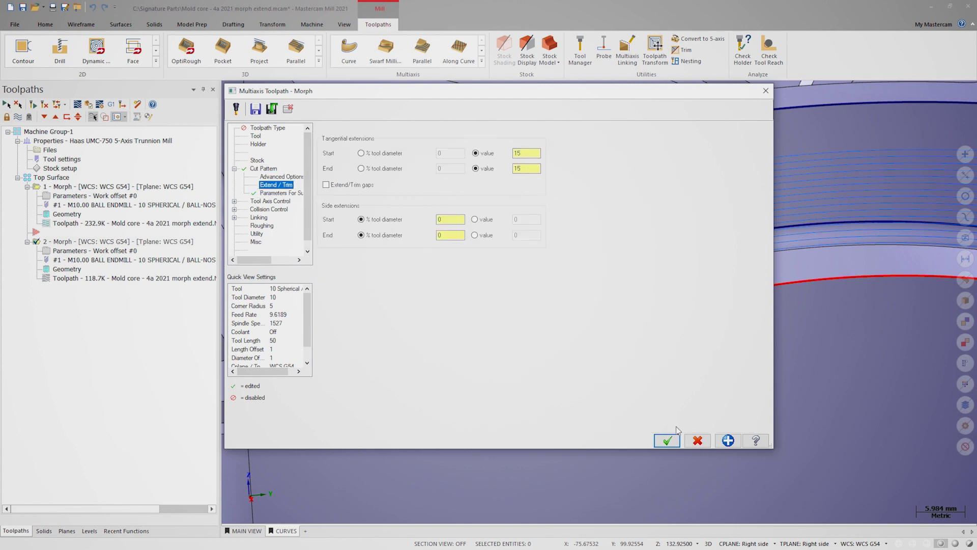
click(667, 441)
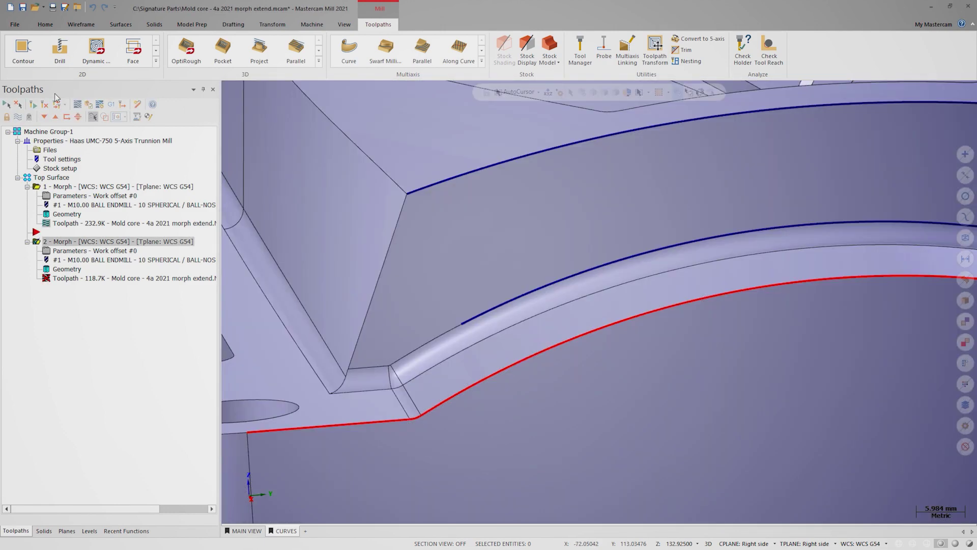
click(32, 105)
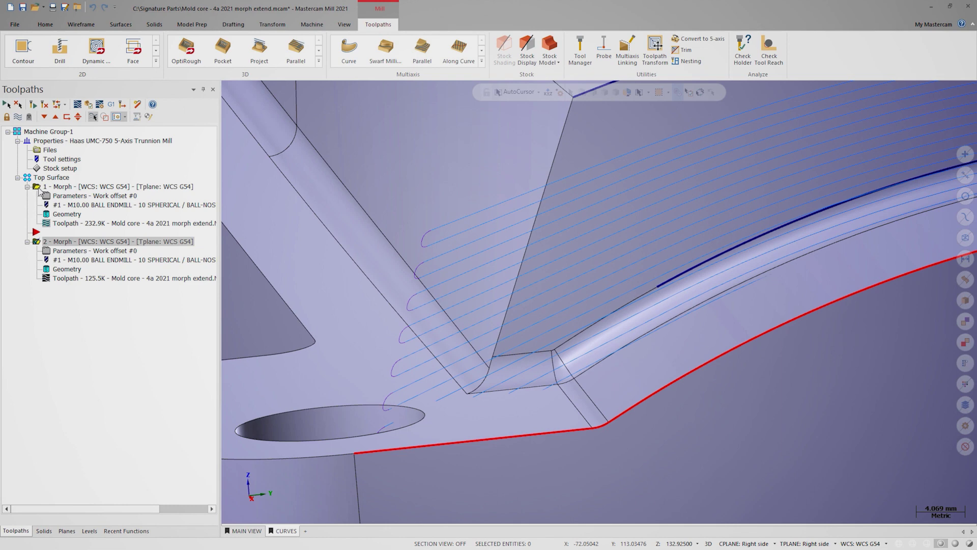
Compare the extended passes of the first and second Morph toolpaths at the end wall's corner by displaying each operation alternately.
click(39, 190)
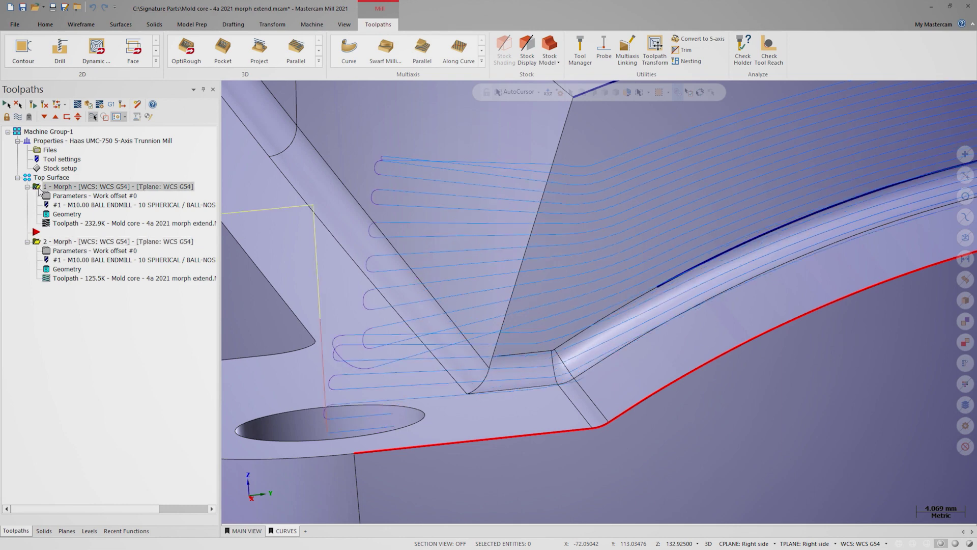
click(40, 243)
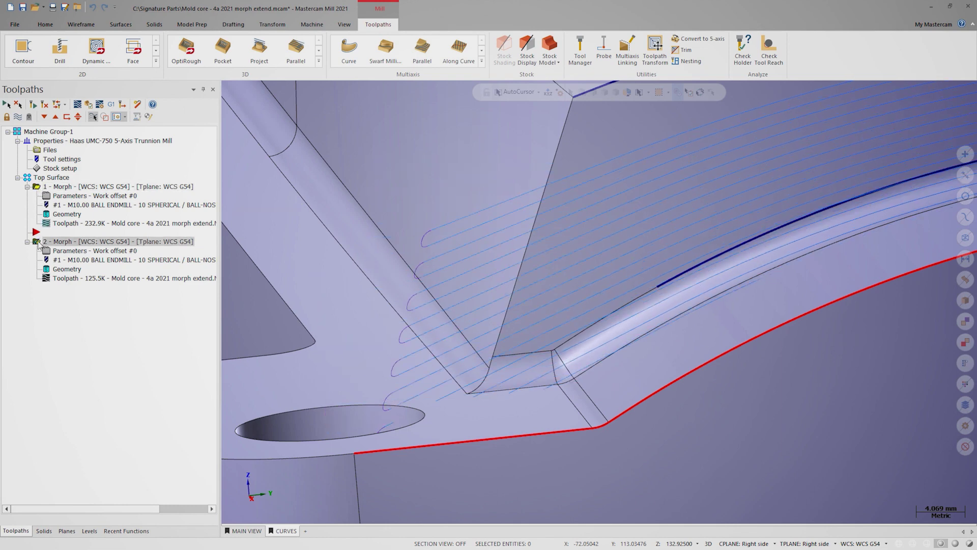
click(40, 190)
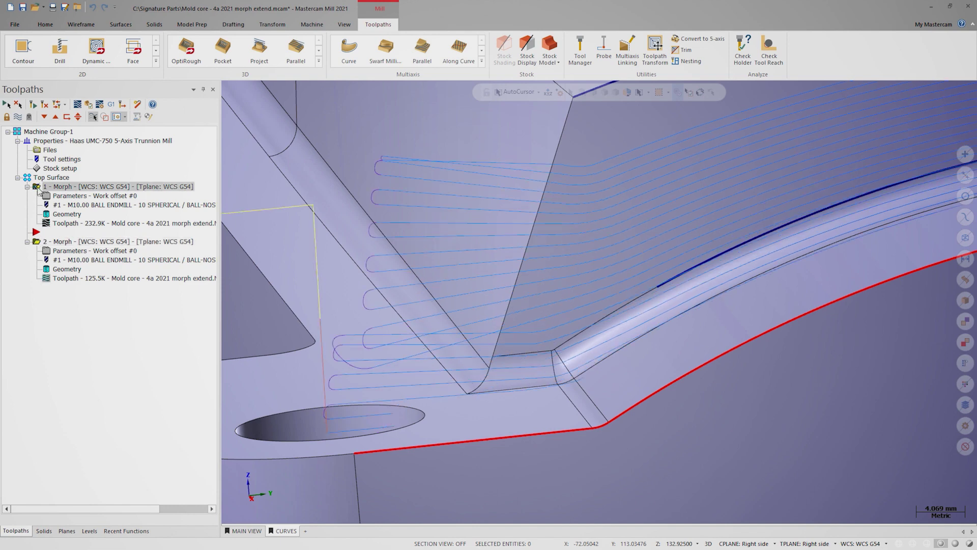
click(40, 243)
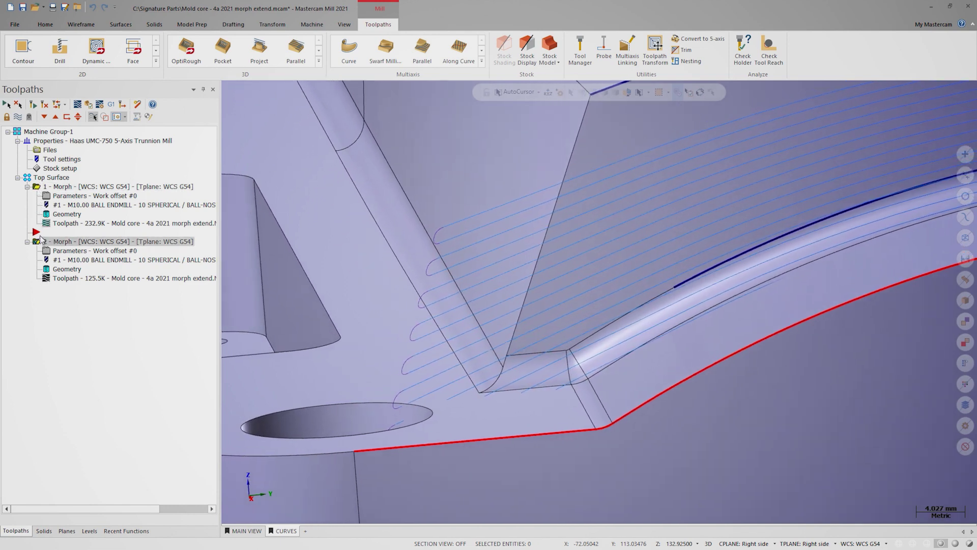
click(36, 187)
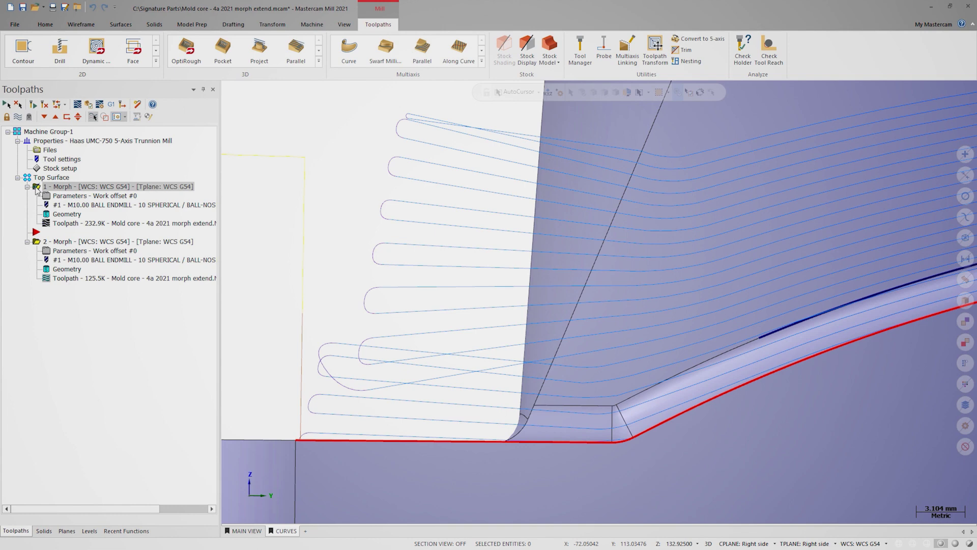
click(40, 243)
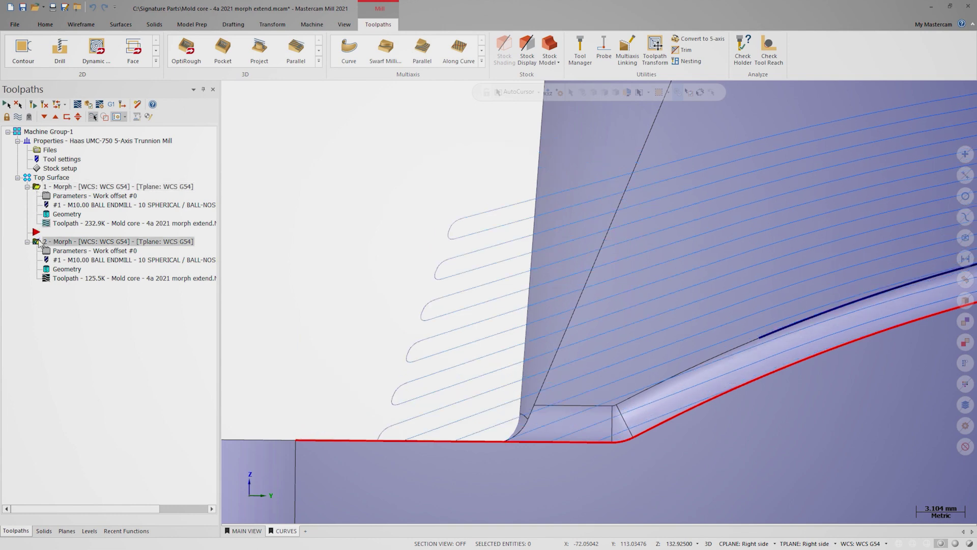